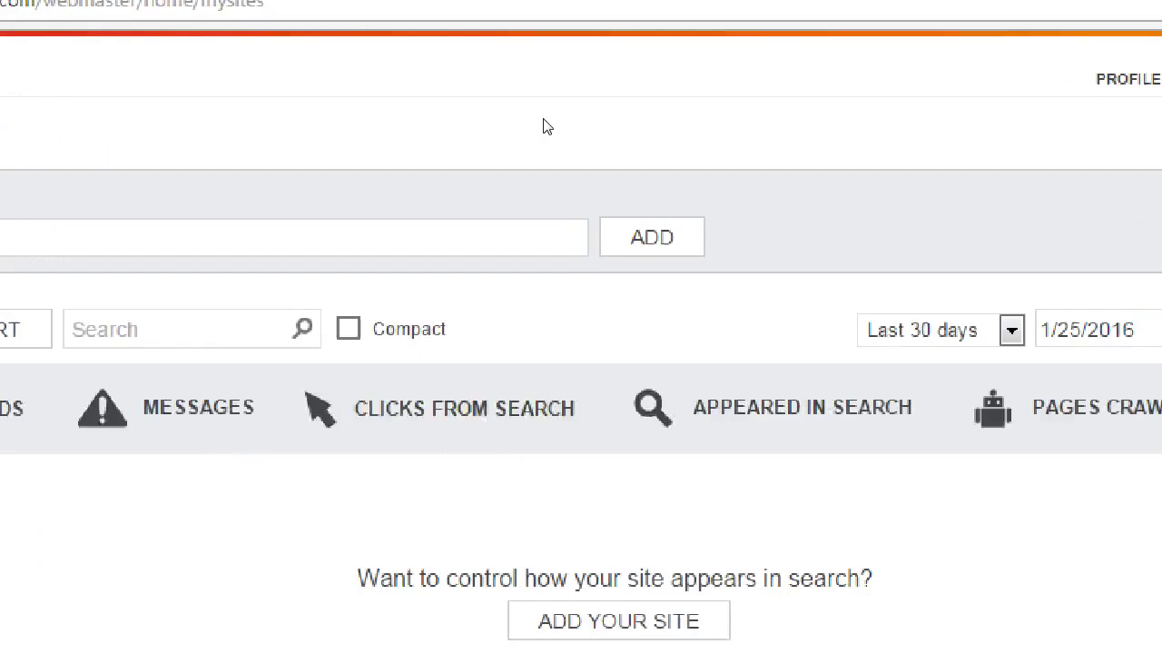
pyautogui.press('Tab')
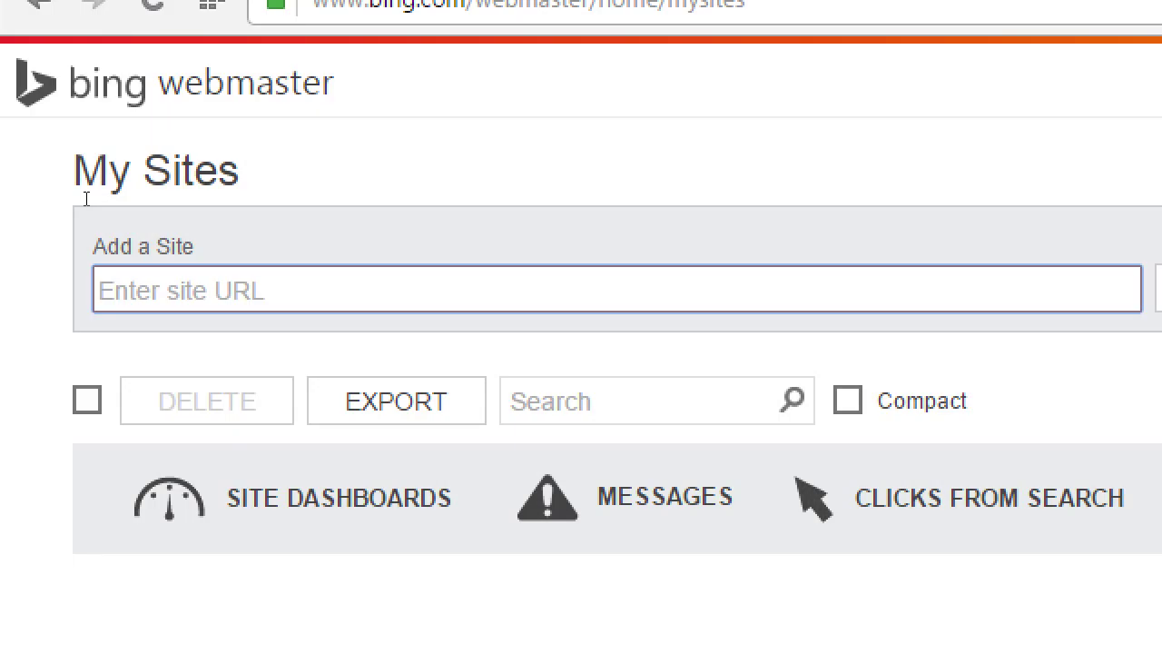
pyautogui.write('http://john')
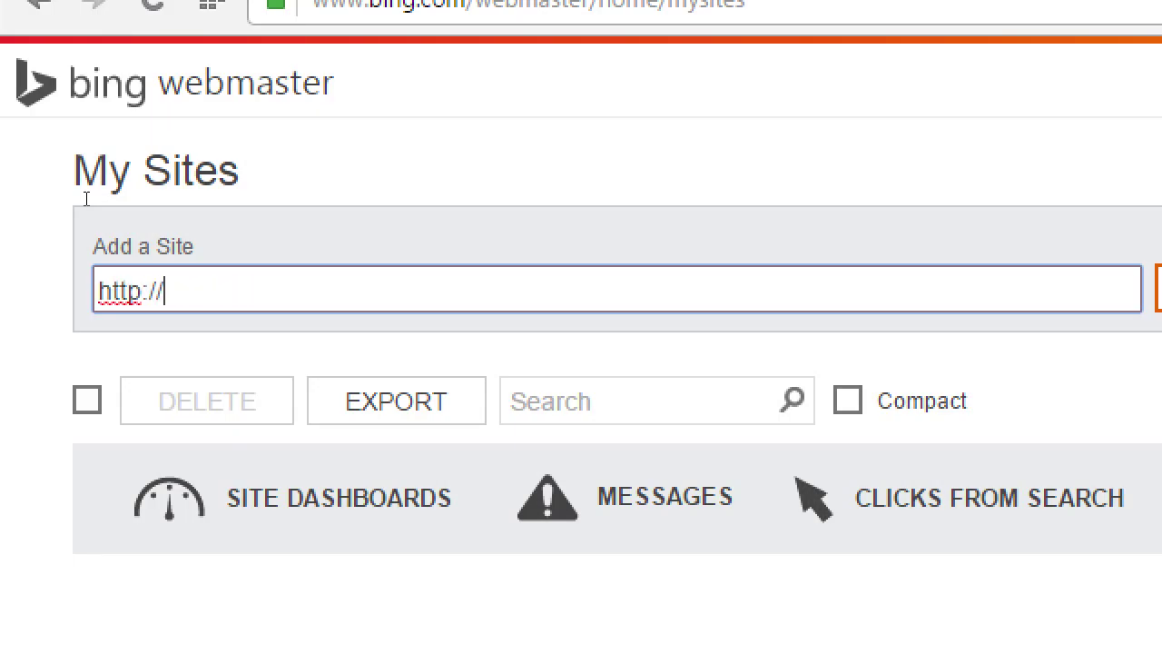
pyautogui.press('BackSpace')
pyautogui.press('BackSpace')
pyautogui.press('BackSpace')
pyautogui.press('BackSpace')
pyautogui.write('victorsamazing')
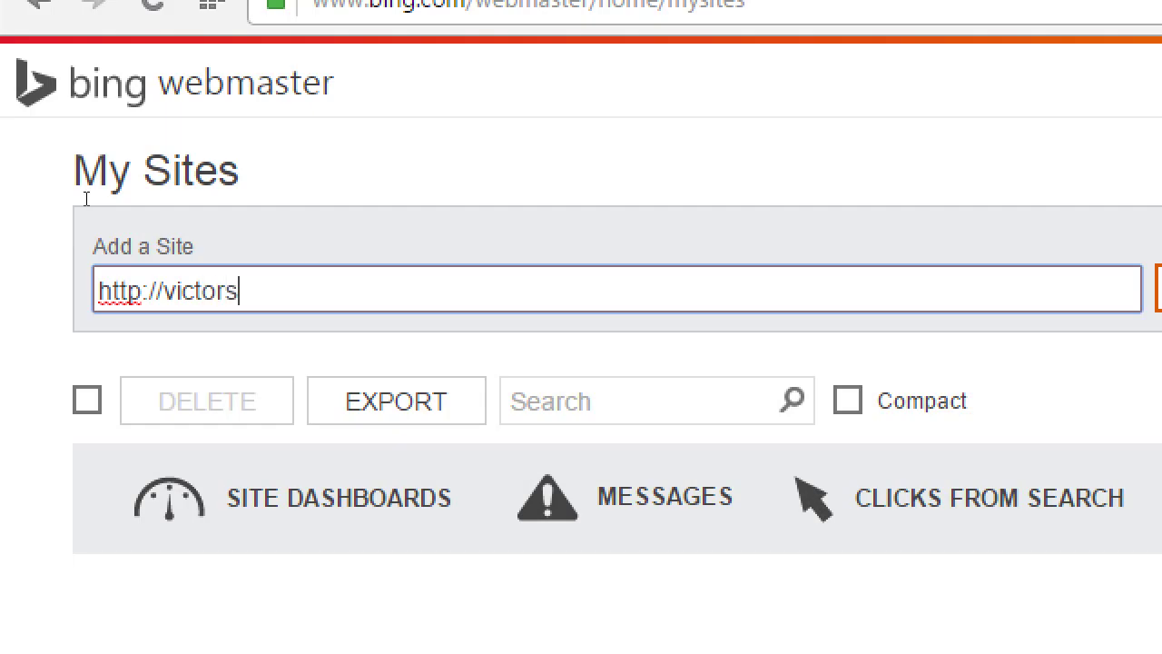
pyautogui.write('cupcakes.com')
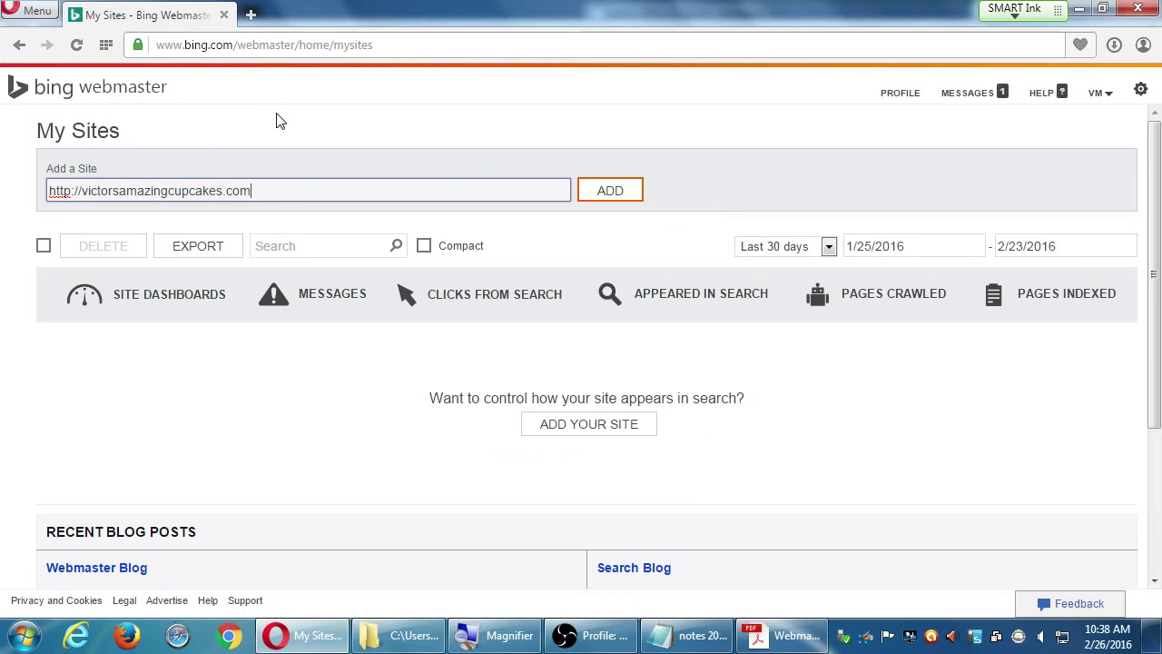
pyautogui.click(609, 194)
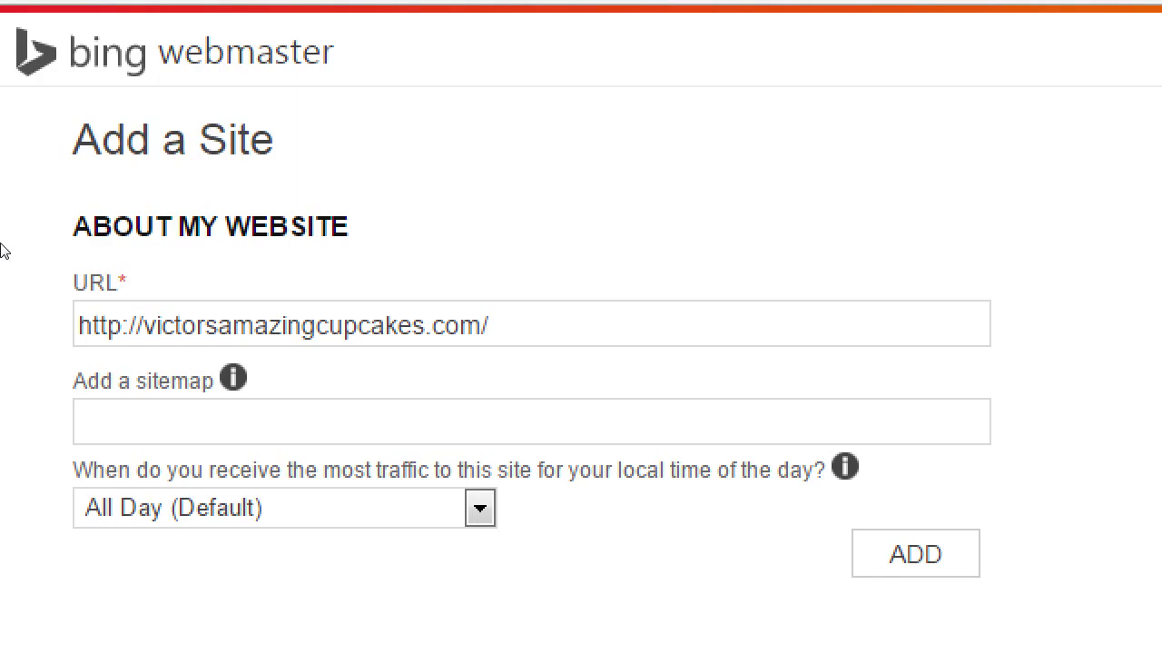
# Read the help explanation for the sitemap field, then close it
pyautogui.press('Tab')
pyautogui.press('Tab')
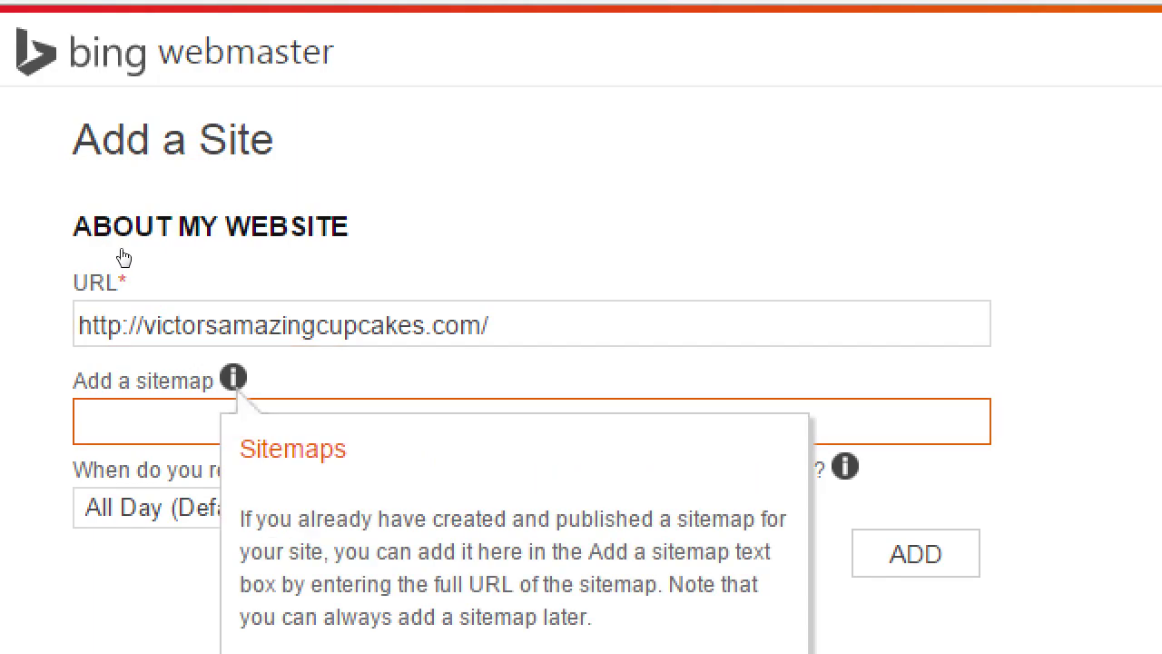
pyautogui.click(159, 247)
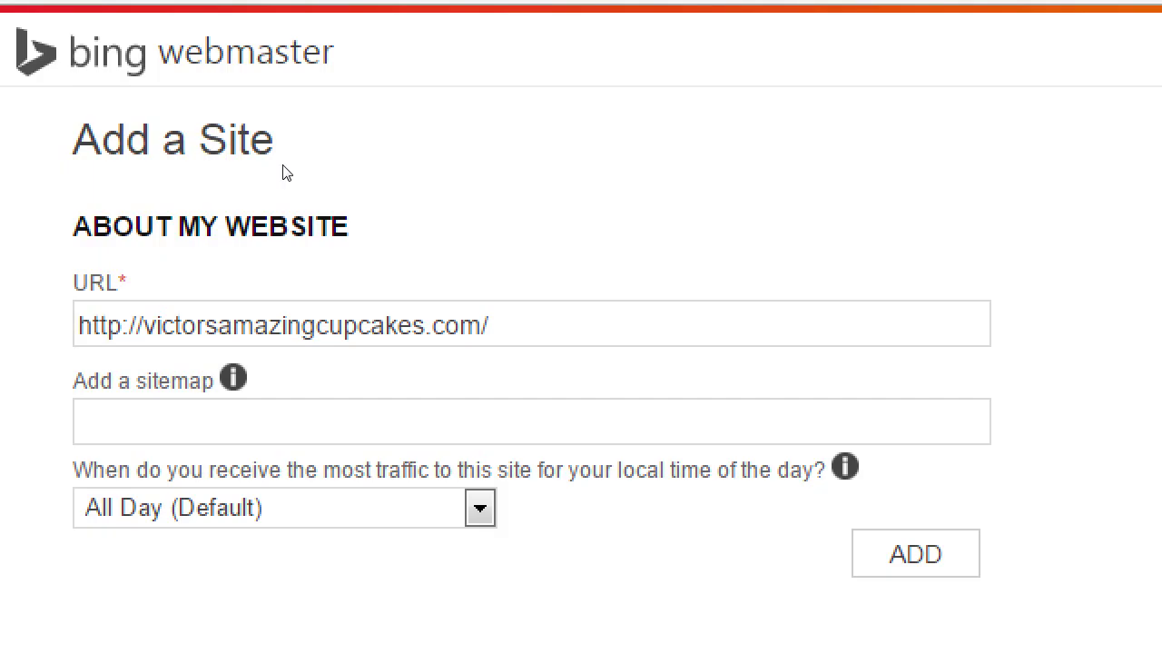
# Append sitemap.xml to the end of the site's URL
pyautogui.press('Tab')
pyautogui.hotkey('shift', 'Tab')
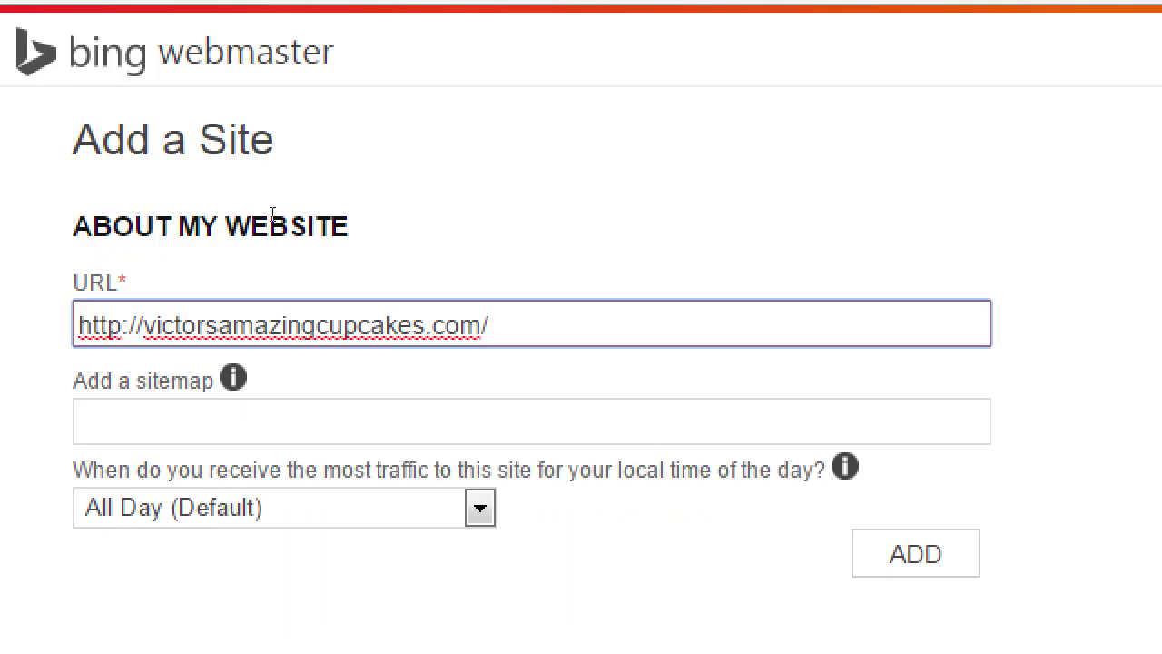
pyautogui.write('sitemap.')
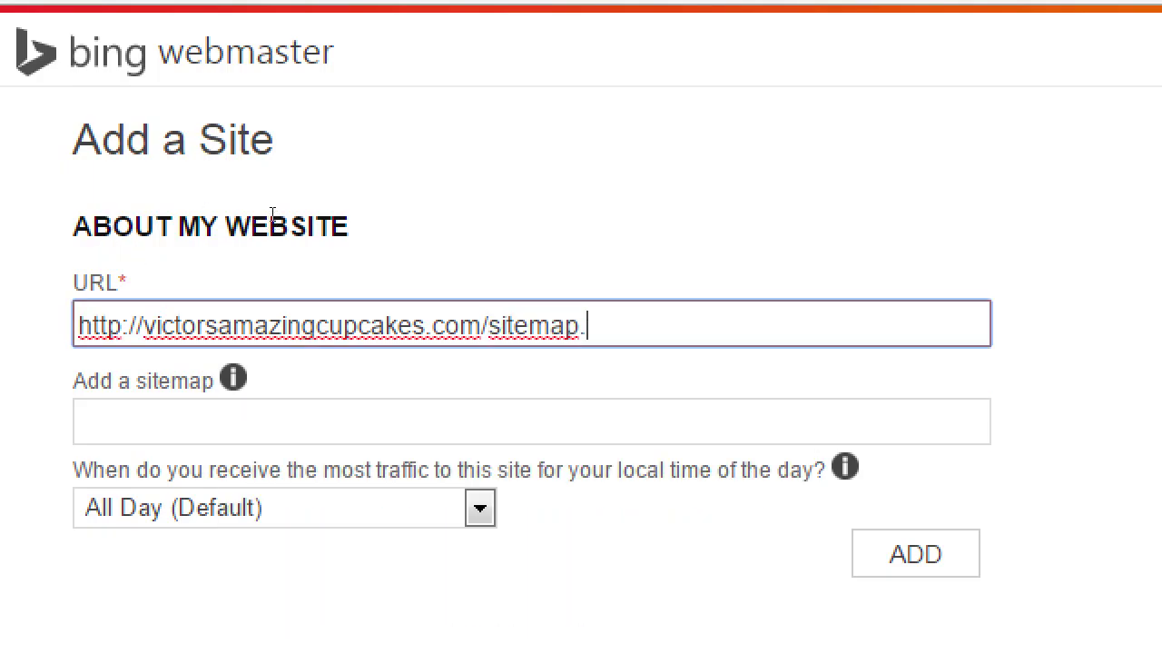
pyautogui.write('xml')
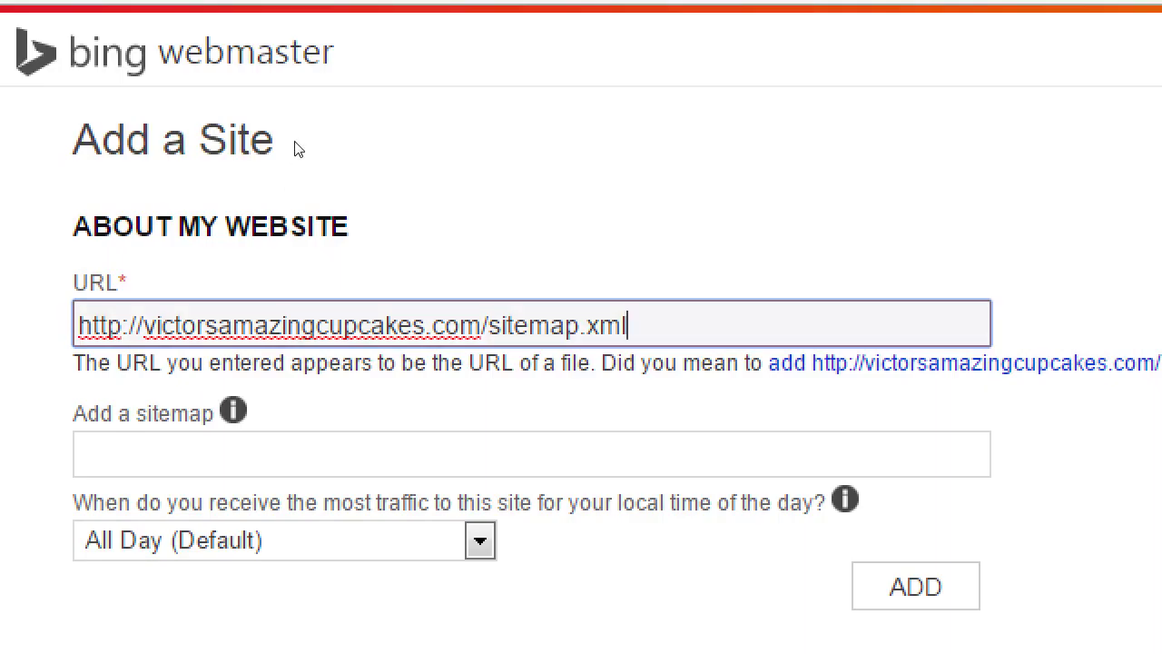
# Remove sitemap.xml from the end of the site's URL
pyautogui.hotkey('shift', 'Left')
pyautogui.hotkey('shift', 'Left')
pyautogui.hotkey('shift', 'Left')
pyautogui.hotkey('shift', 'Left')
pyautogui.hotkey('shift', 'Left')
pyautogui.hotkey('shift', 'Left')
pyautogui.hotkey('shift', 'Left')
pyautogui.hotkey('shift', 'Left')
pyautogui.hotkey('shift', 'Left')
pyautogui.hotkey('shift', 'Left')
pyautogui.hotkey('shift', 'Left')
pyautogui.press('BackSpace')
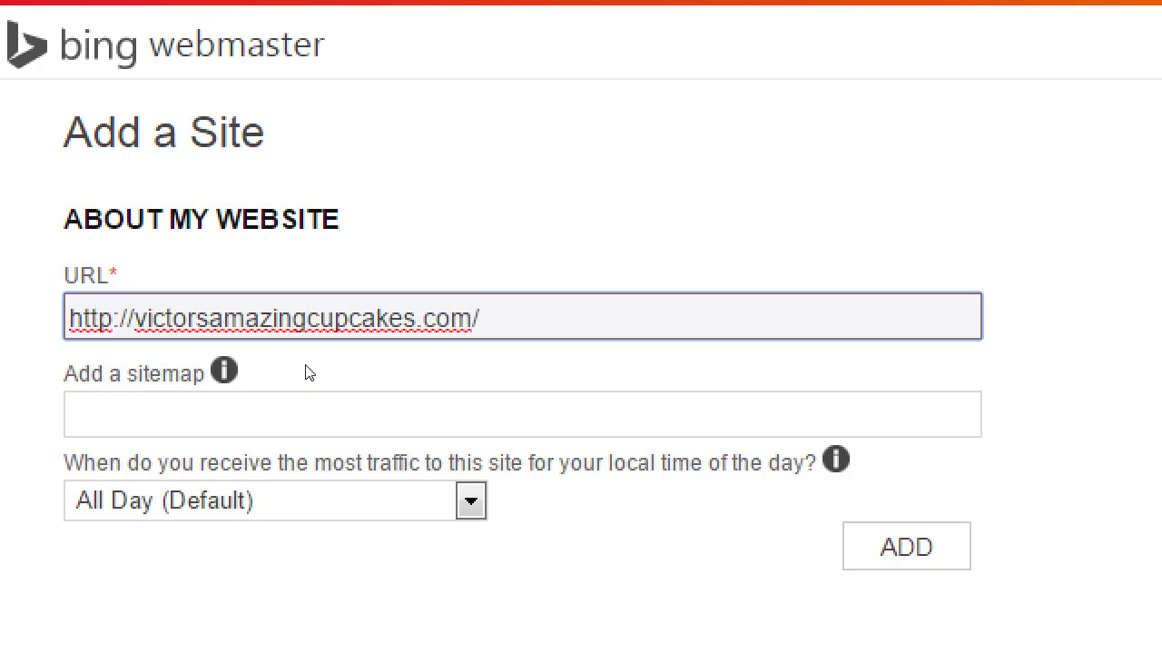
# Examine the available time ranges for the site's busiest traffic period without changing the All Day (Default) choice
pyautogui.press('Tab')
pyautogui.press('Tab')
pyautogui.hotkey('alt', 'Down')
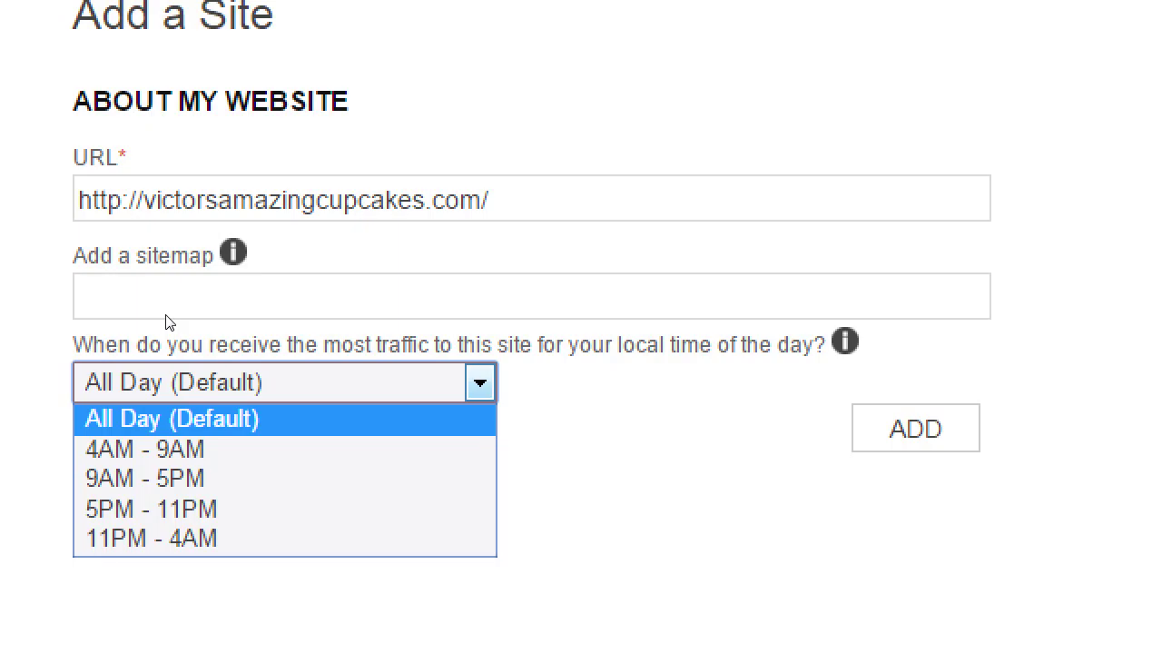
pyautogui.press('Down')
pyautogui.press('Down')
pyautogui.press('Down')
pyautogui.press('Down')
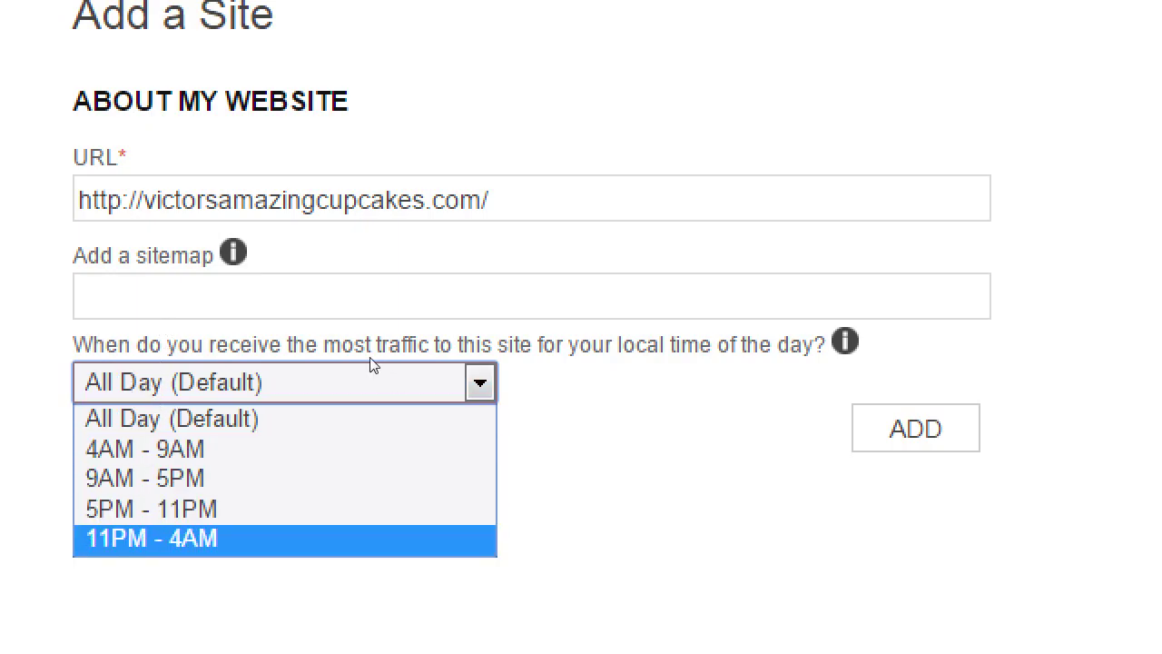
pyautogui.press('Escape')
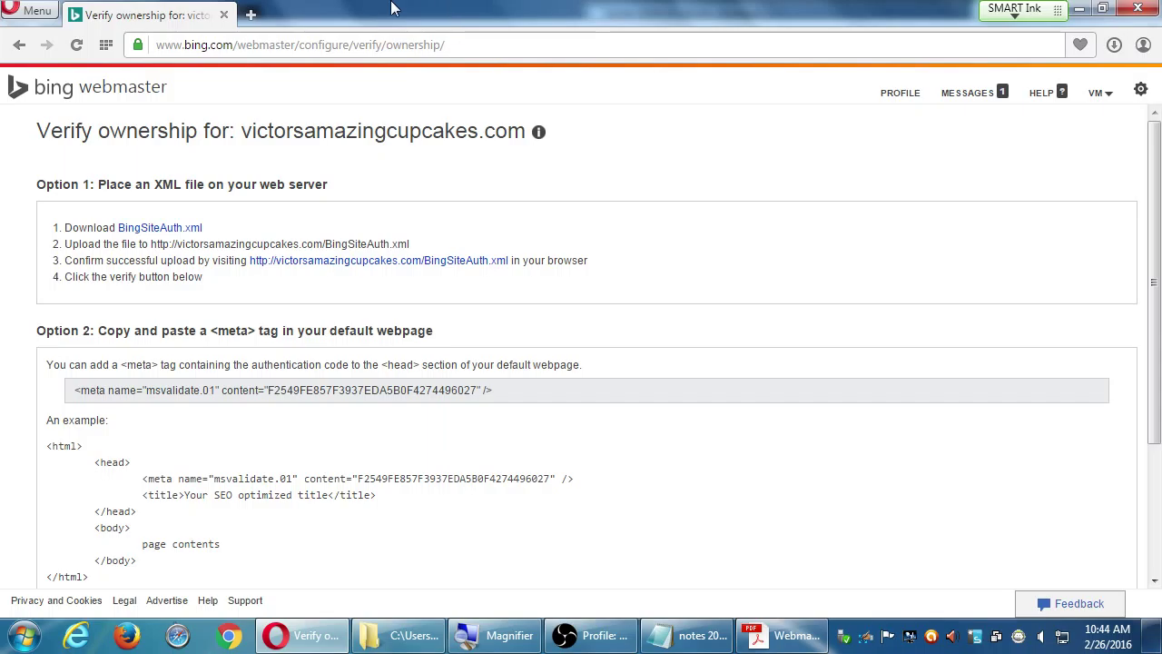
# Look up how to add a CNAME record with GoDaddy.com as the DNS provider, then close the search results
pyautogui.scroll(-3, 779, 498)
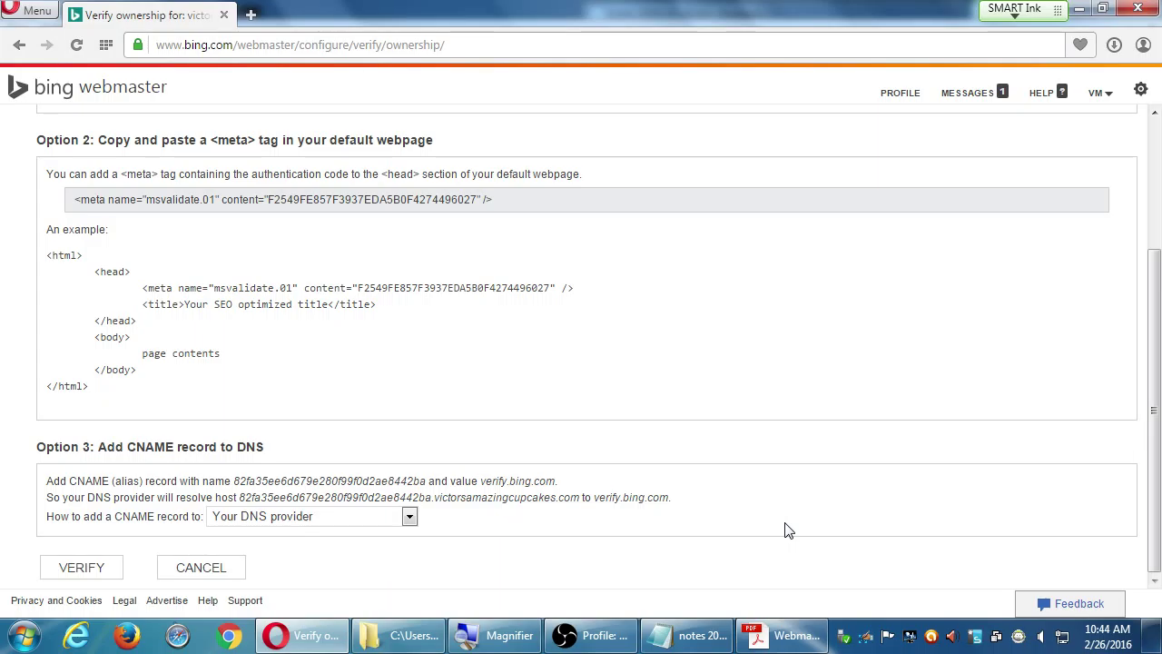
pyautogui.click(410, 518)
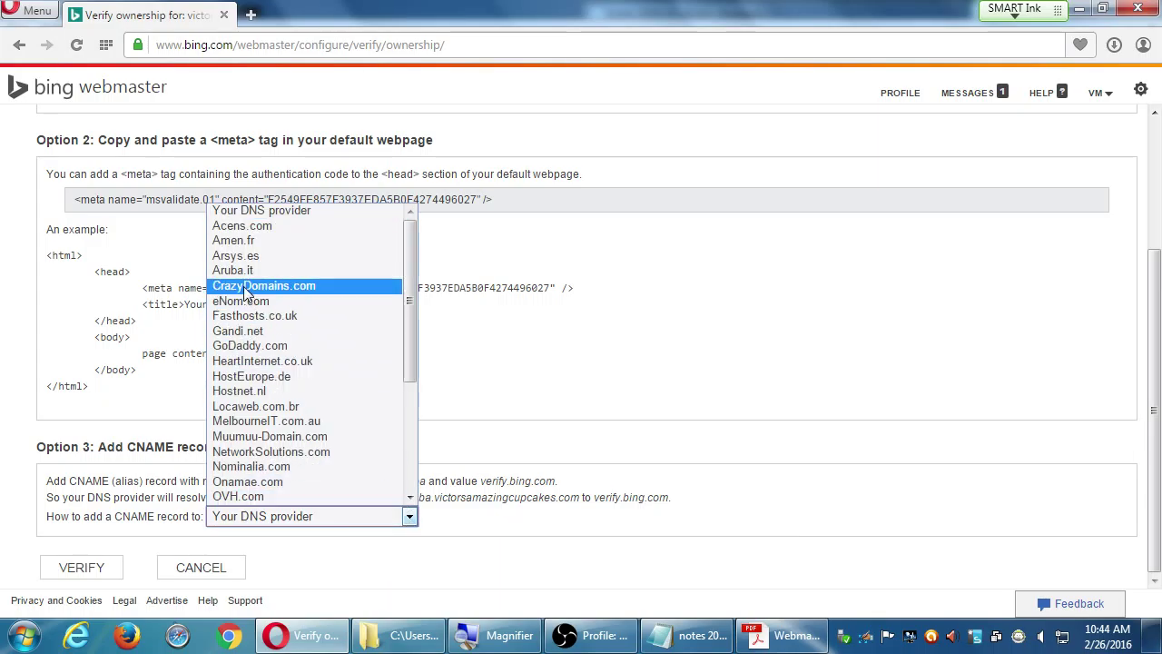
pyautogui.click(264, 346)
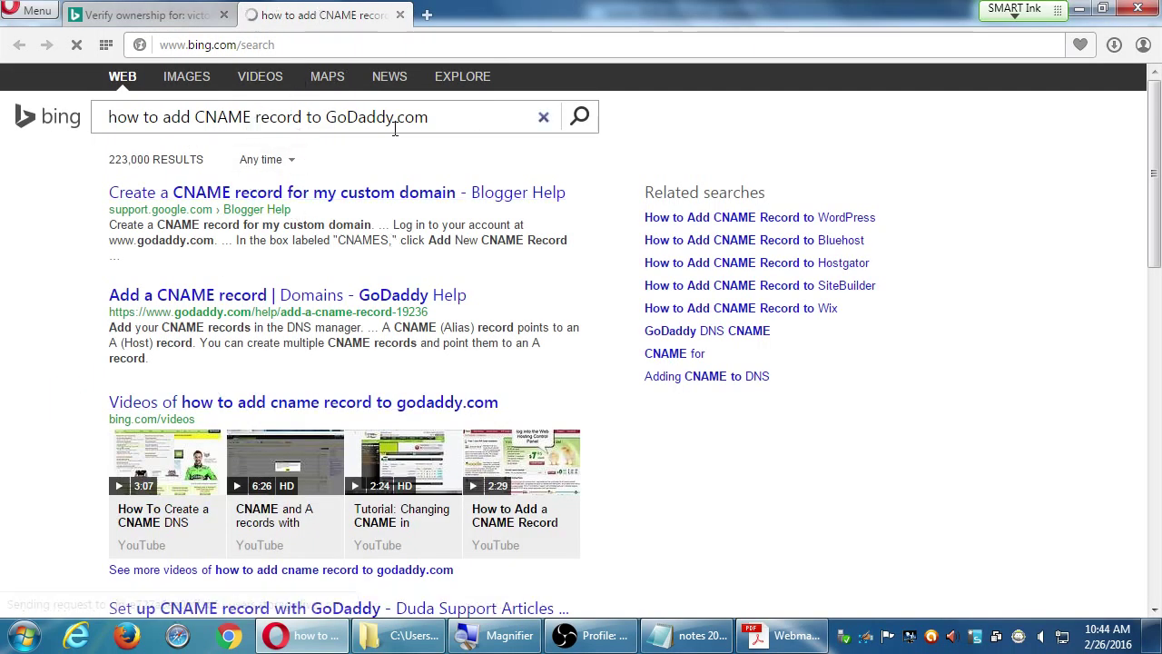
pyautogui.click(401, 16)
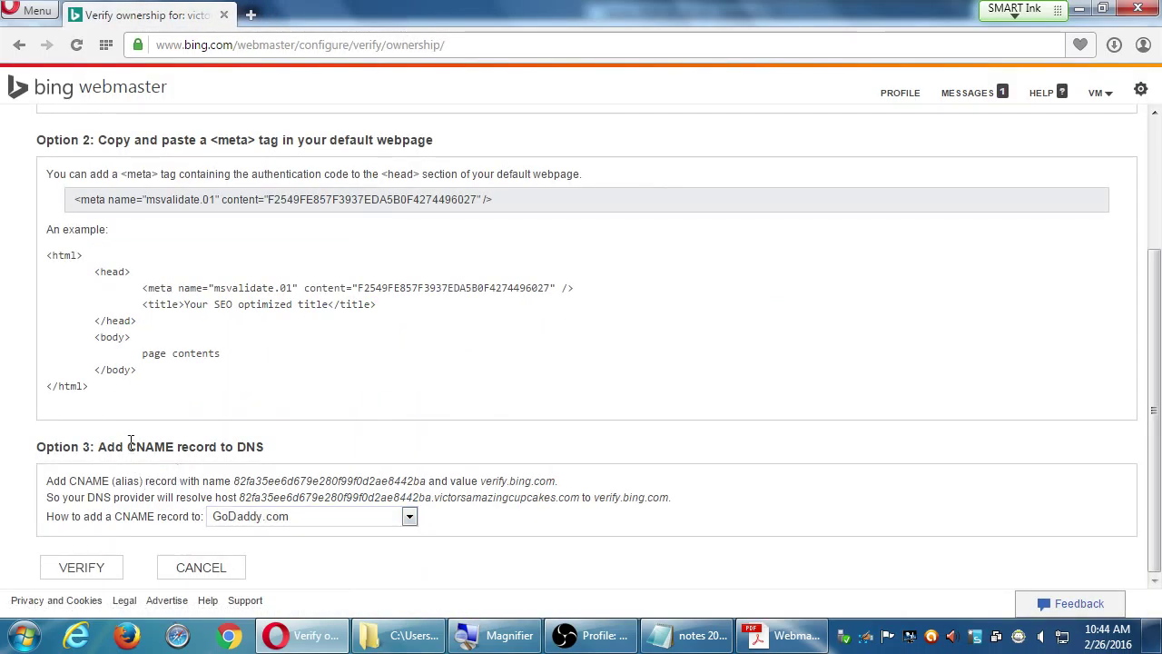
# Review the XML file and meta tag options for verifying ownership of the site
pyautogui.scroll(5, 137, 450)
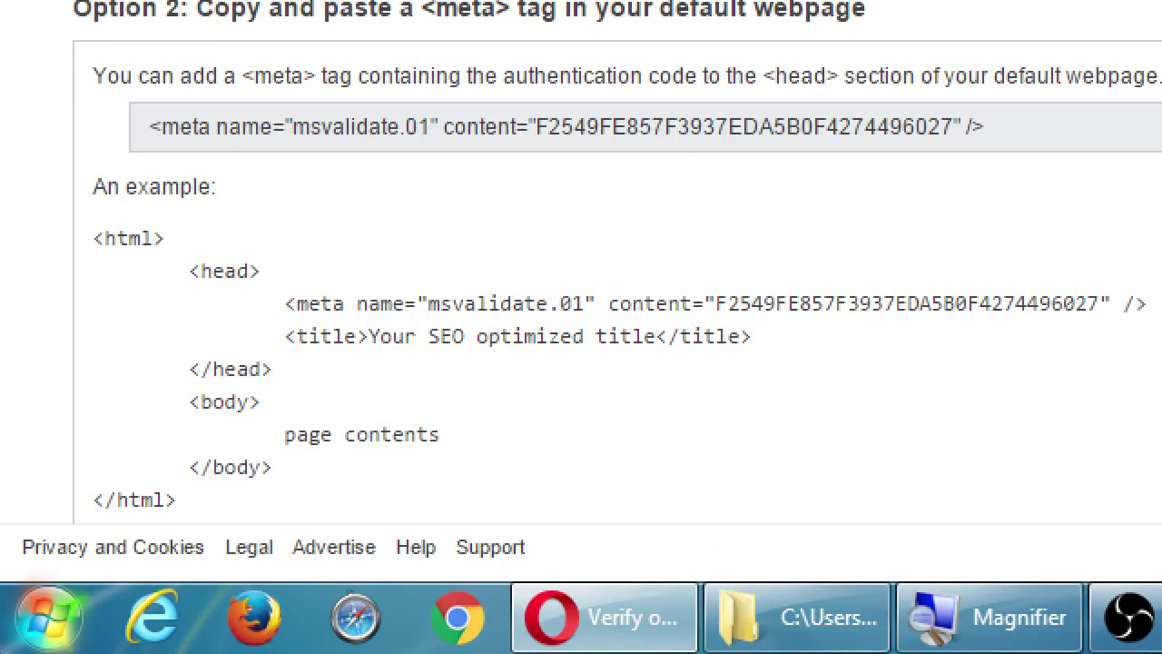
pyautogui.scroll(-3, 13, 565)
pyautogui.scroll(3, 13, 565)
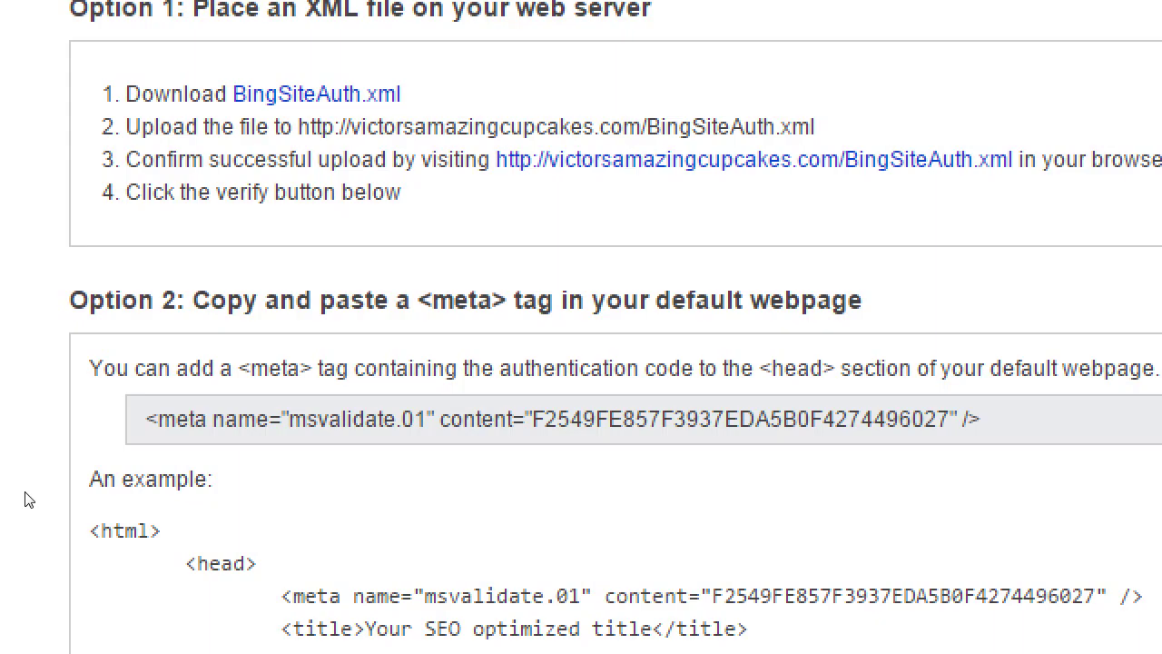
pyautogui.press('super+minus')
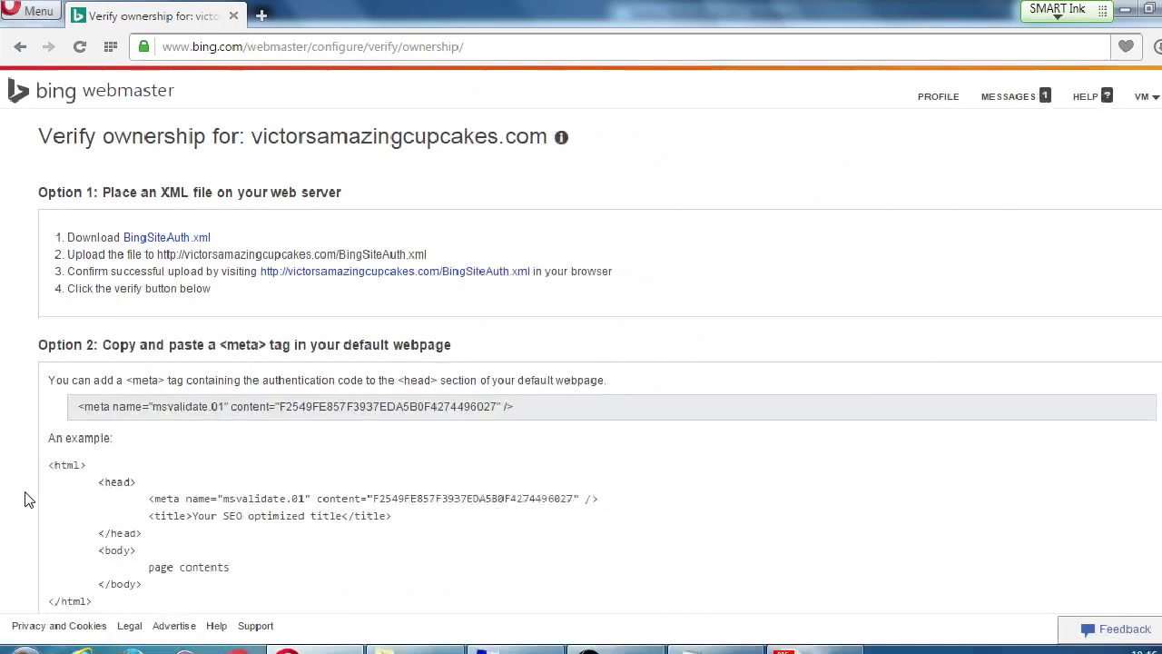